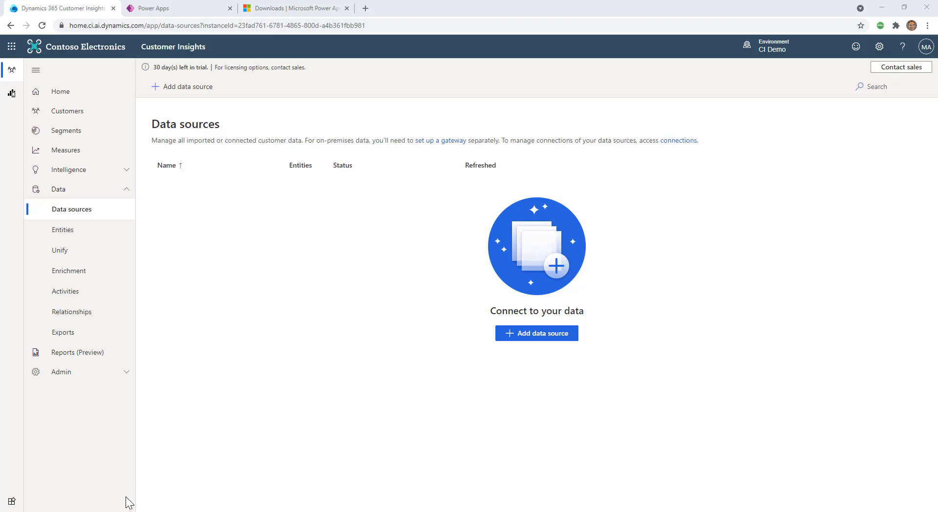
Step: Share the GatewayShare folder on C: over the network and confirm it contains Contact.txt
{"action": "left_click", "coordinate": [146, 508]}
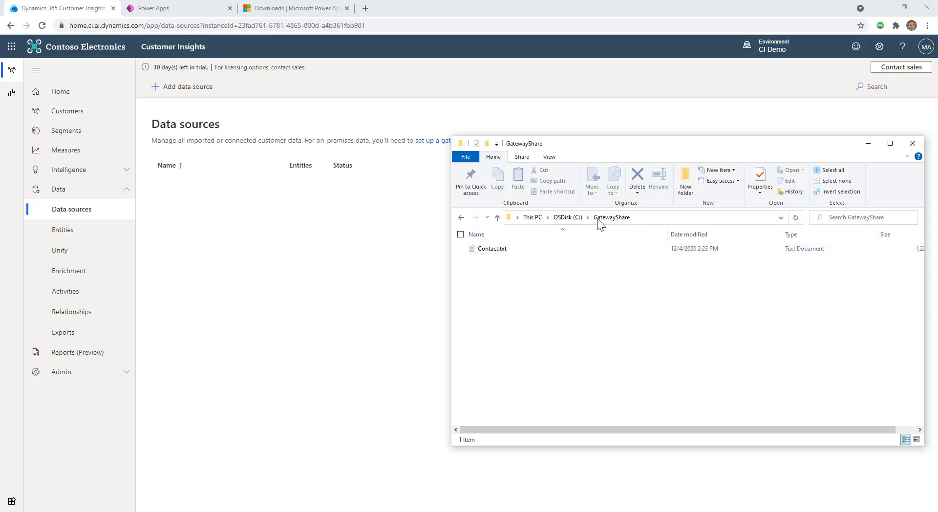
{"action": "left_click", "coordinate": [567, 218]}
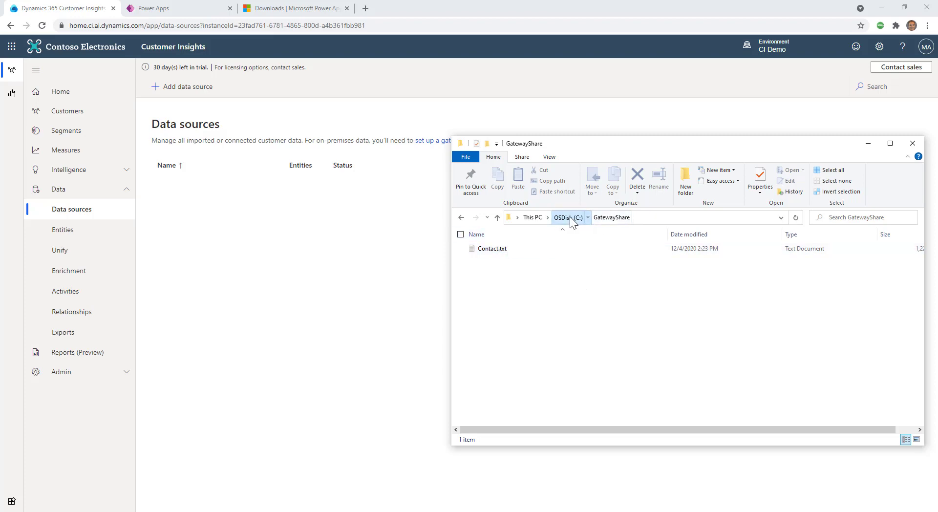
{"action": "right_click", "coordinate": [488, 269]}
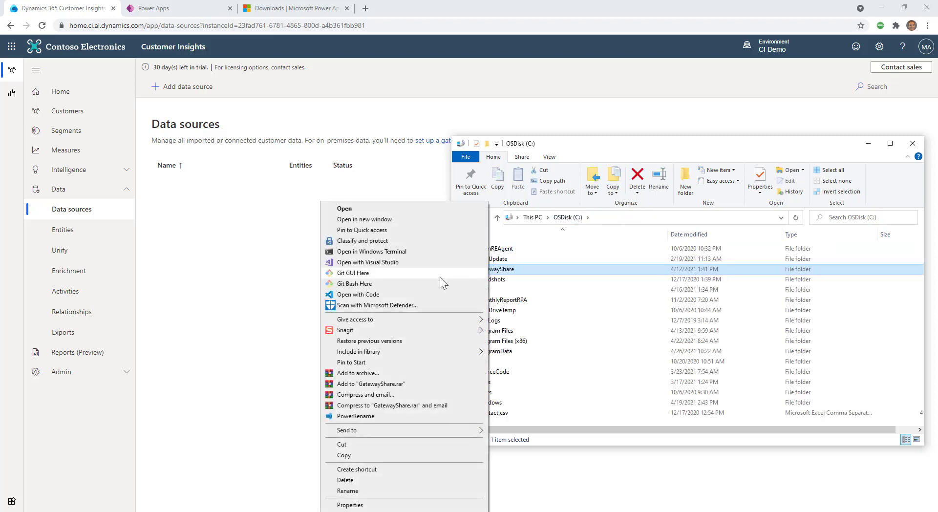
{"action": "mouse_move", "coordinate": [433, 320]}
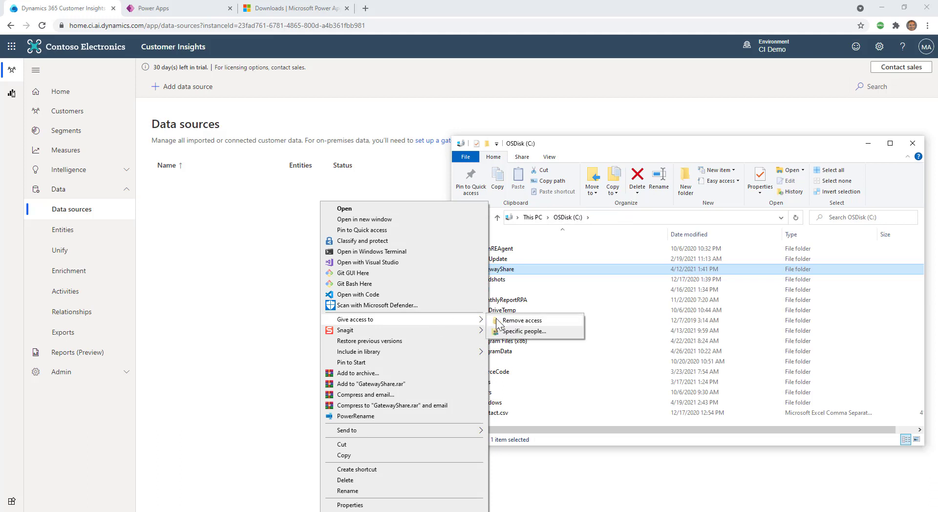
{"action": "left_click", "coordinate": [510, 331]}
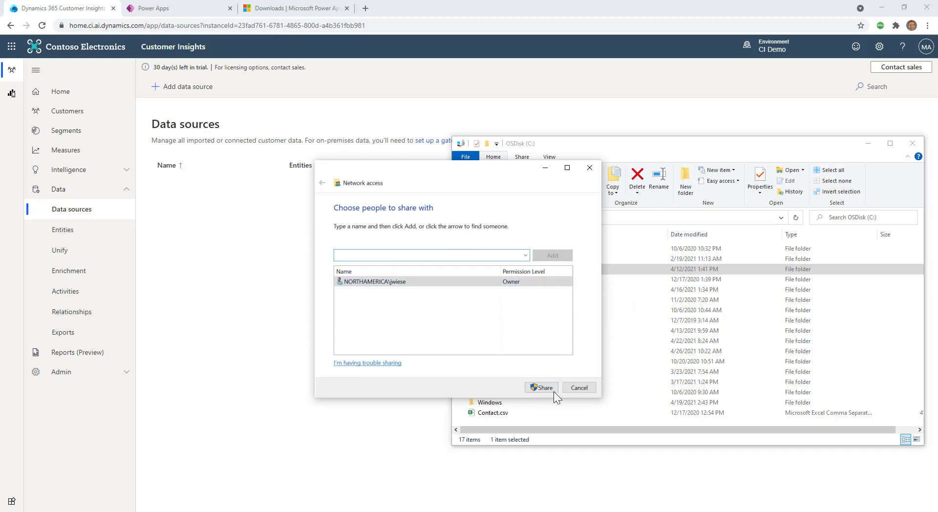
{"action": "left_click", "coordinate": [586, 389]}
{"action": "left_click", "coordinate": [510, 270]}
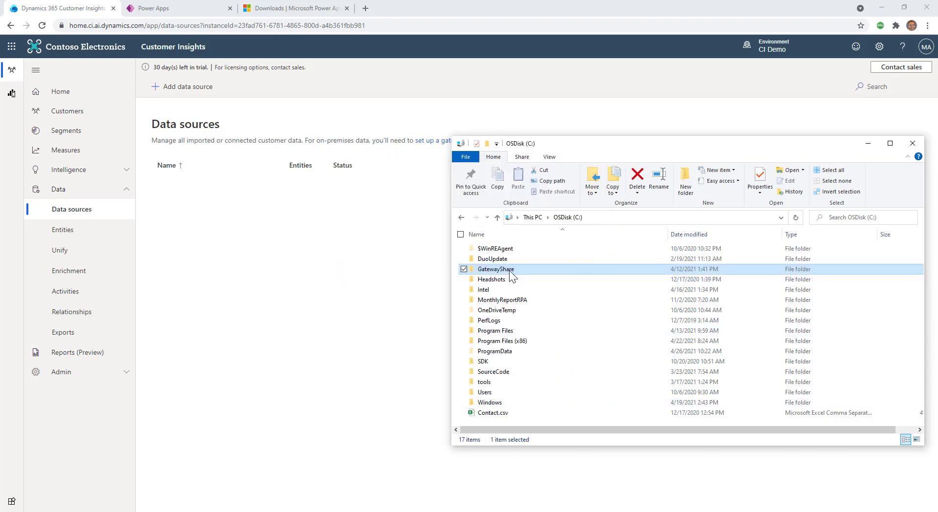
{"action": "double_click", "coordinate": [488, 269]}
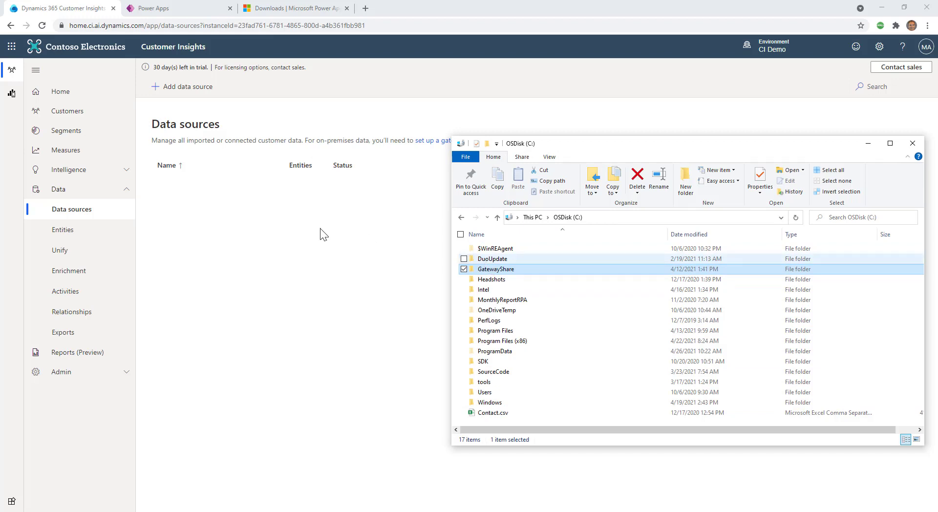
Step: Confirm the Power Apps Gateways page lists no gateway, then return to the gateway downloads page
{"action": "left_click", "coordinate": [405, 292]}
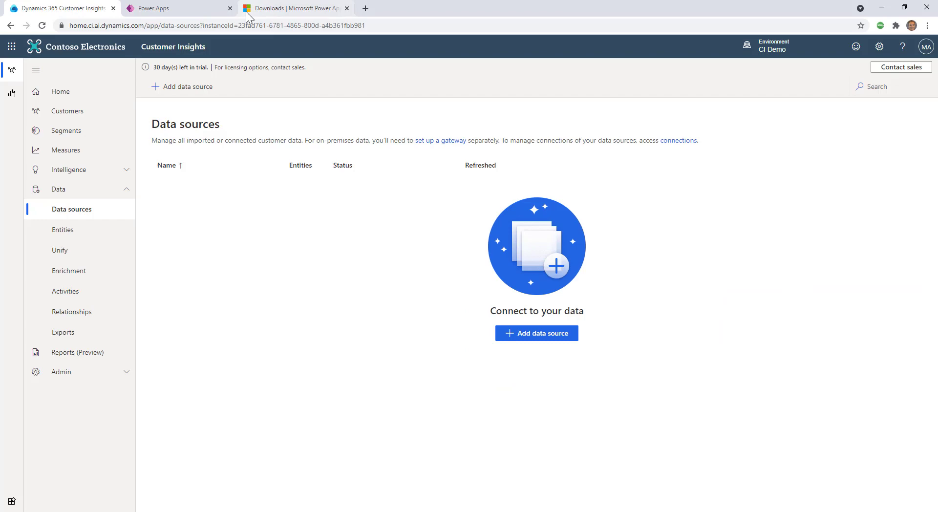
{"action": "left_click", "coordinate": [274, 9]}
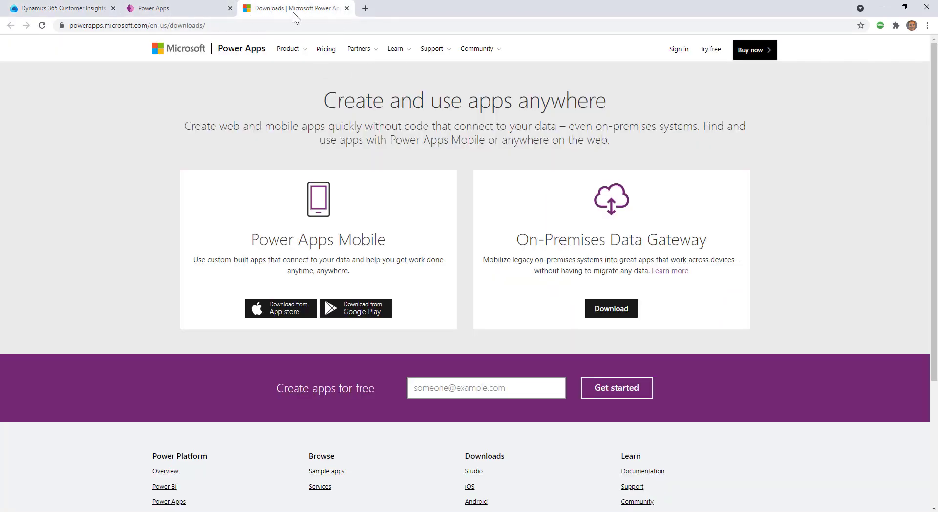
{"action": "left_click", "coordinate": [199, 9]}
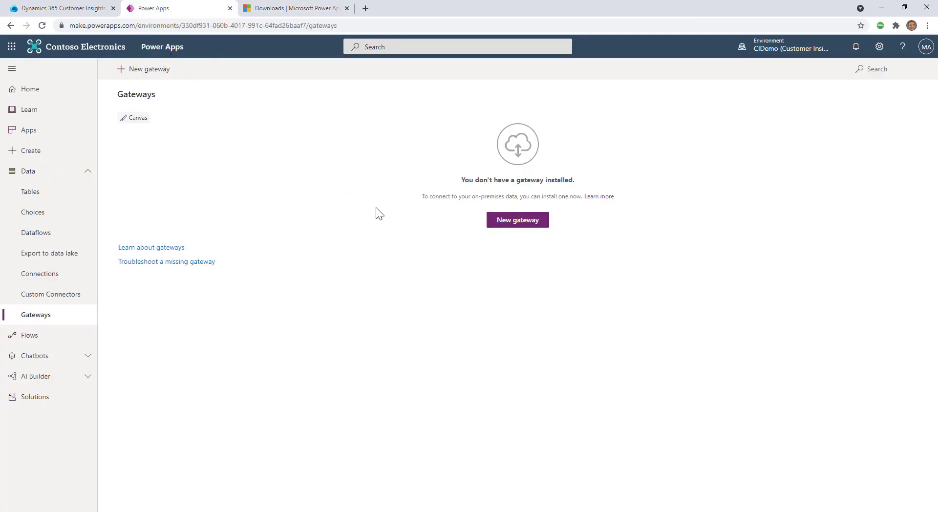
{"action": "left_click", "coordinate": [298, 9]}
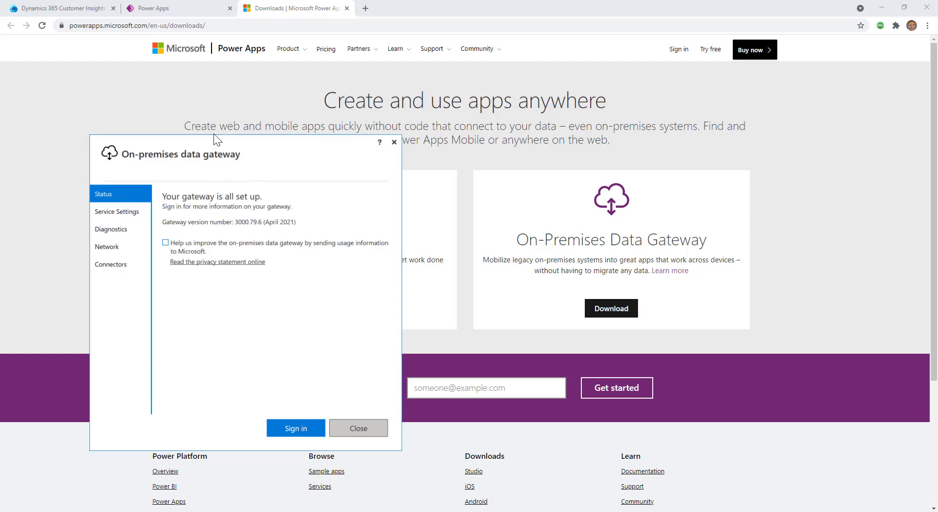
Step: Sign in to the on-premises data gateway with the admin work account's e-mail and password
{"action": "left_click", "coordinate": [296, 428]}
{"action": "left_click", "coordinate": [189, 229]}
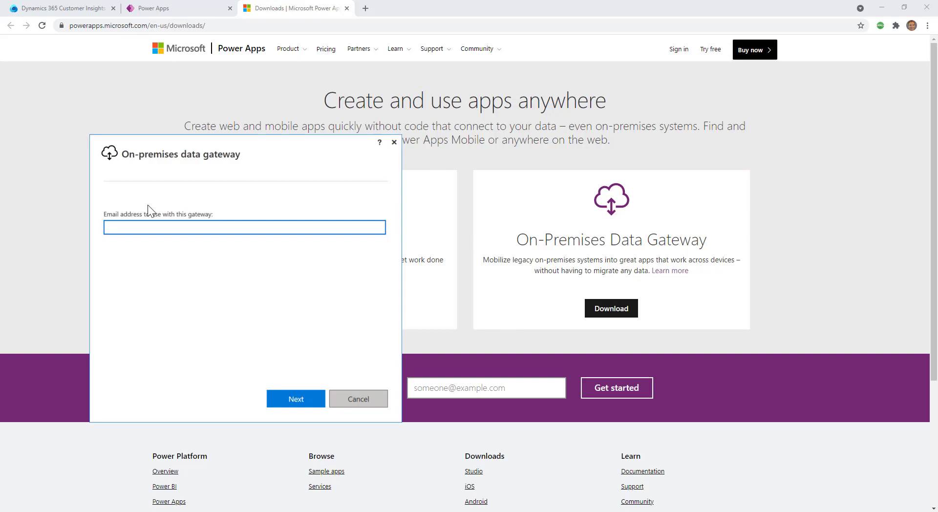
{"action": "key", "text": "ctrl+v"}
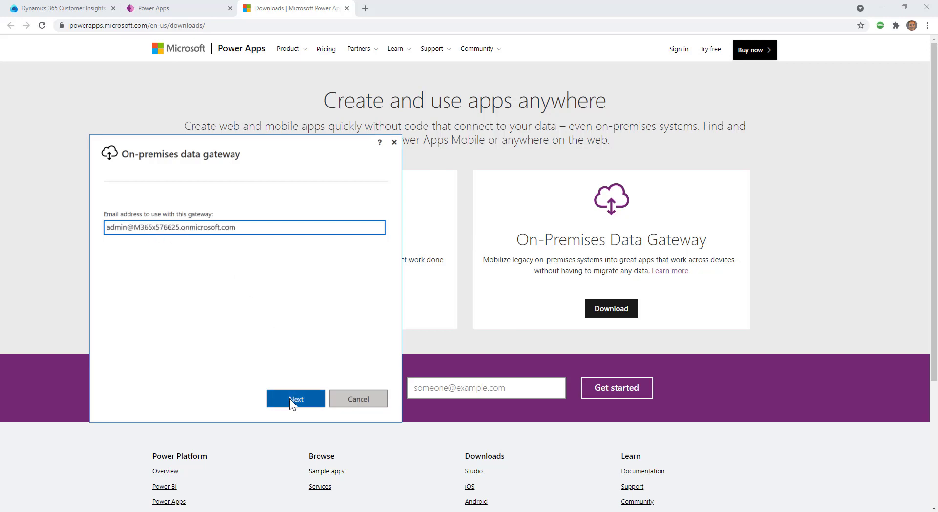
{"action": "left_click", "coordinate": [289, 398]}
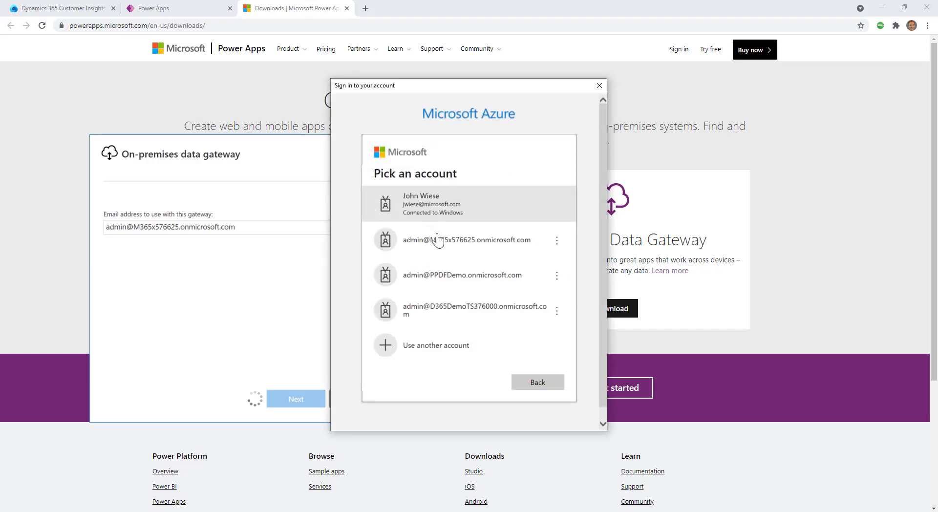
{"action": "left_click", "coordinate": [457, 254]}
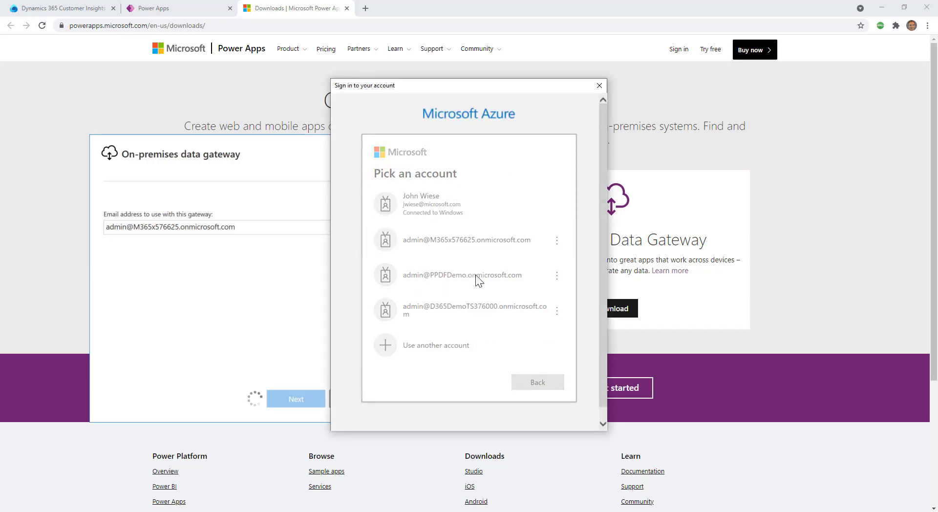
{"action": "type", "text": "••••••••••"}
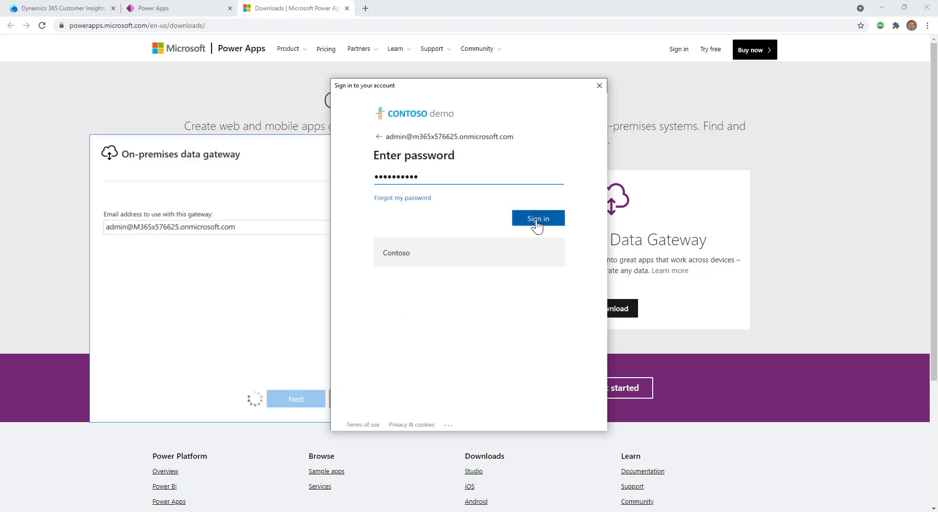
{"action": "left_click", "coordinate": [536, 224]}
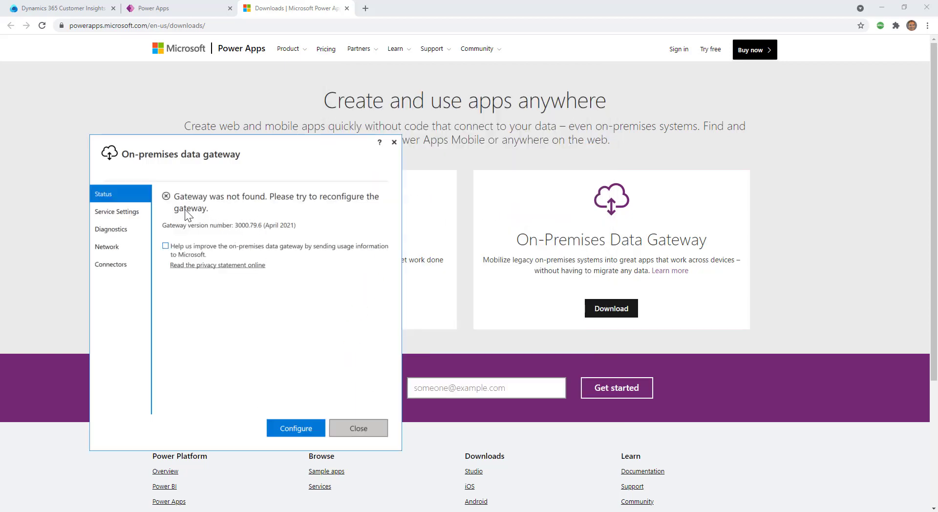
Step: Begin configuring the gateway, then bring up the Power Apps Gateways page in the browser
{"action": "left_click", "coordinate": [296, 428]}
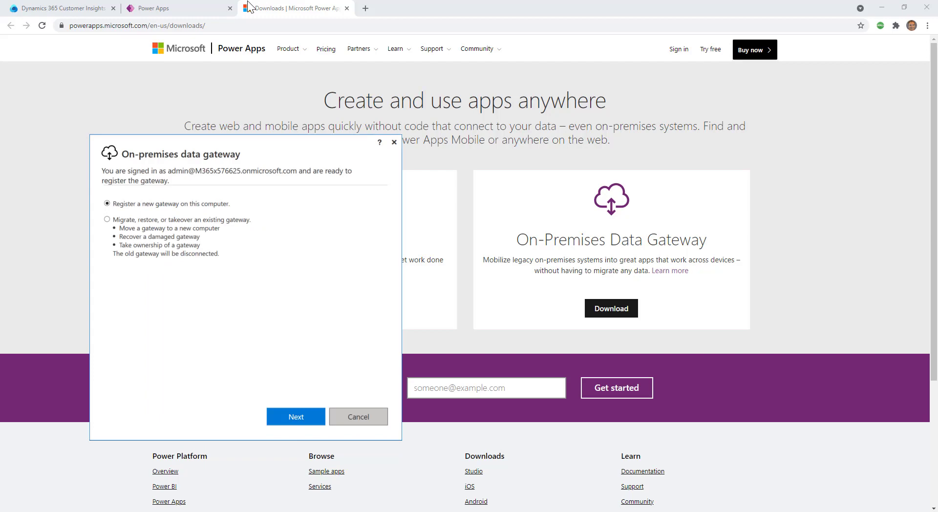
{"action": "left_click", "coordinate": [190, 11]}
{"action": "left_click", "coordinate": [190, 11]}
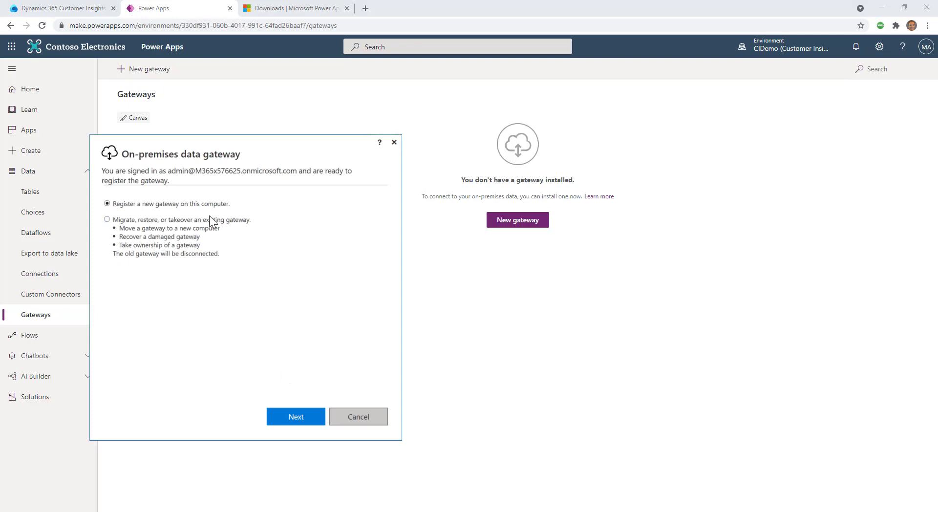
Step: Register a new gateway named PPDFDemo with a confirmed recovery key
{"action": "left_click", "coordinate": [295, 418]}
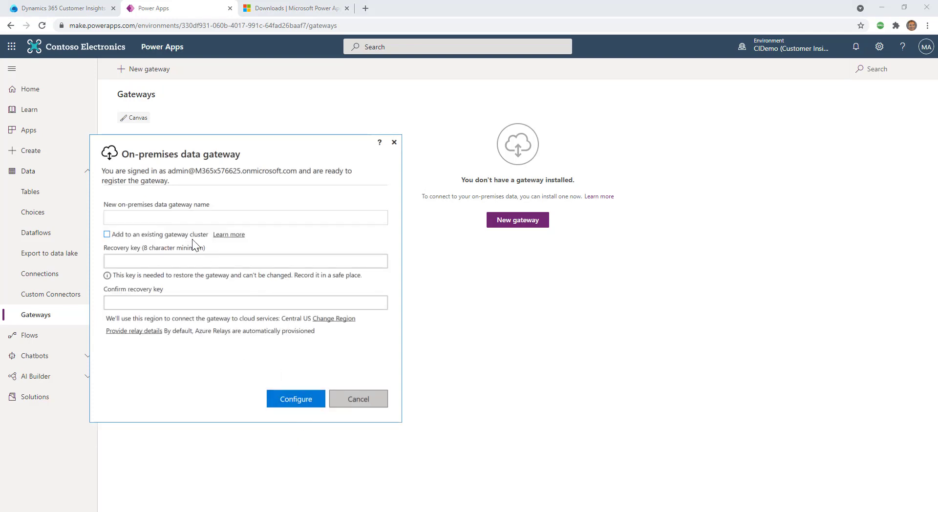
{"action": "left_click", "coordinate": [185, 216]}
{"action": "type", "text": "PPDF"}
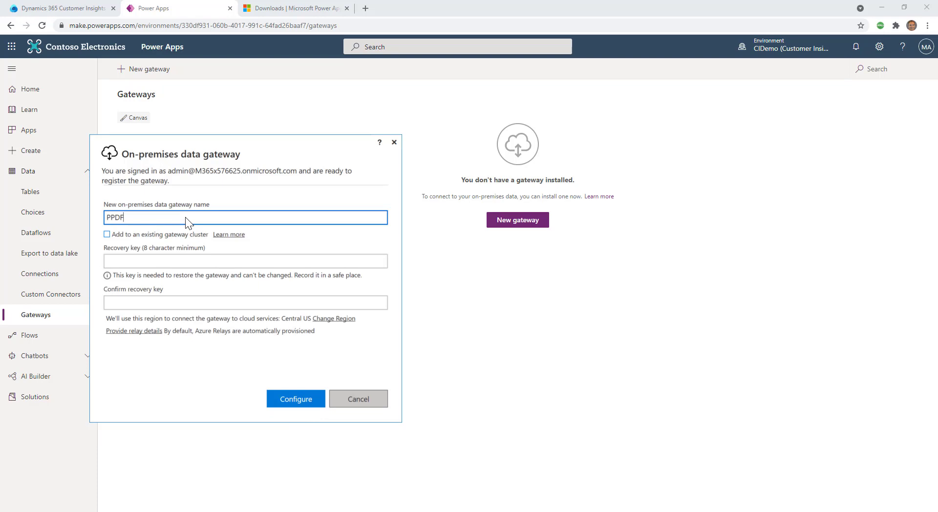
{"action": "type", "text": "Demo"}
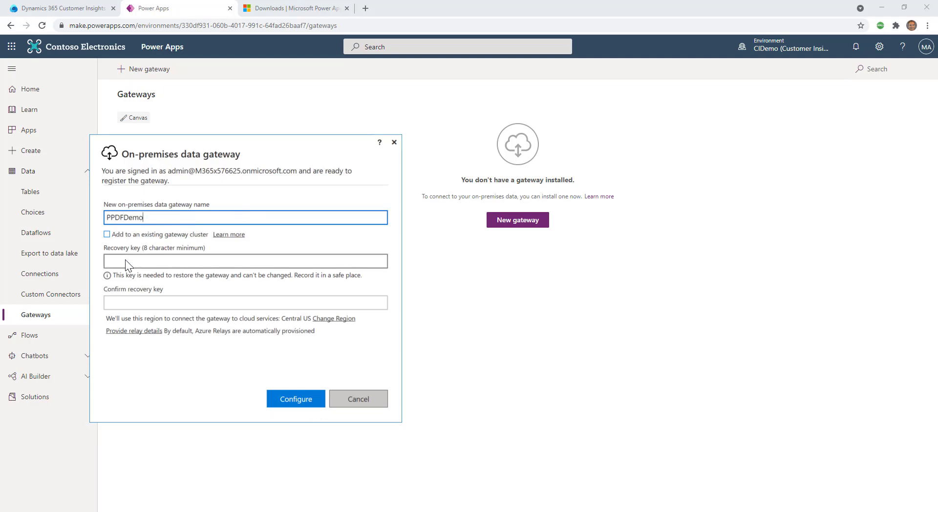
{"action": "left_click", "coordinate": [125, 260]}
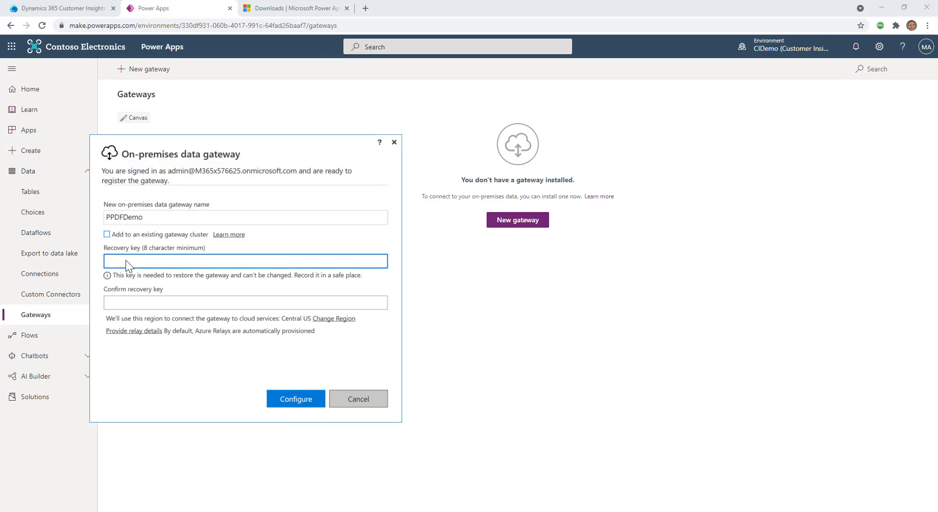
{"action": "type", "text": "••••••••"}
{"action": "key", "text": "Tab"}
{"action": "type", "text": "•••••••"}
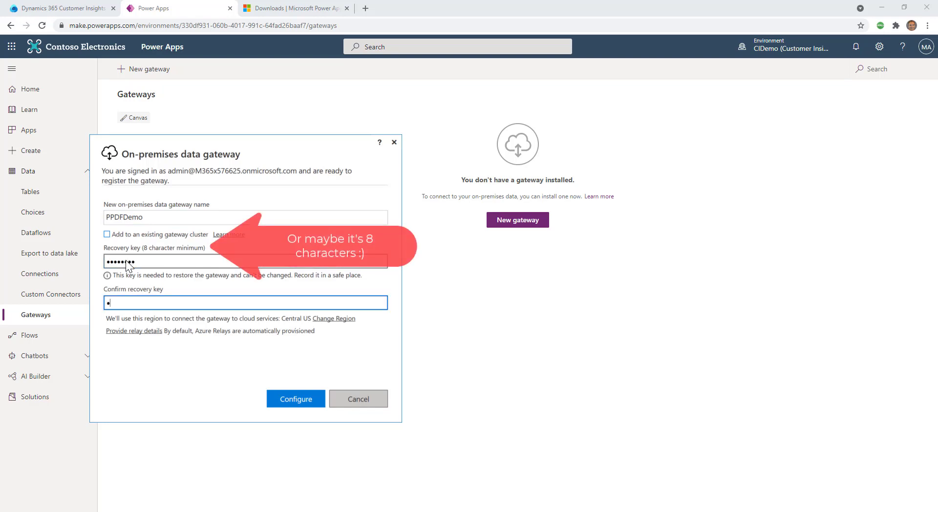
{"action": "type", "text": "•"}
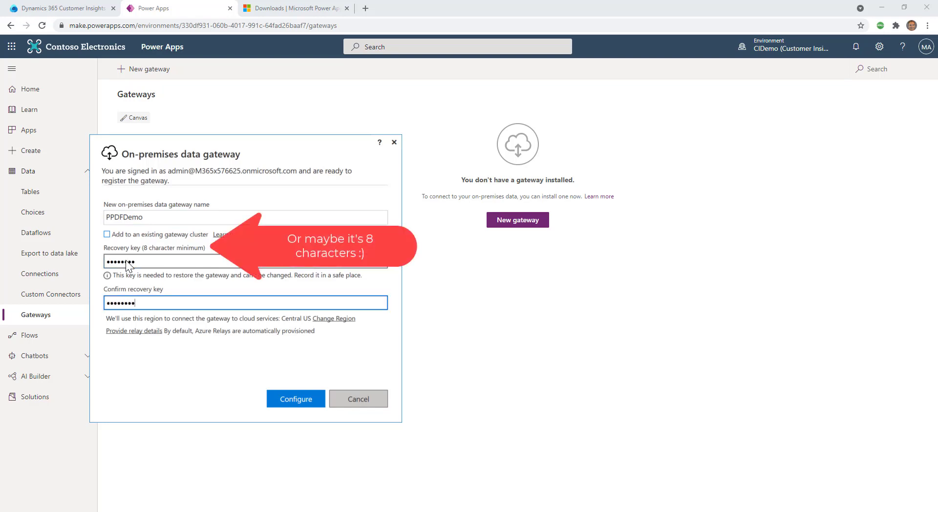
{"action": "left_click", "coordinate": [296, 398]}
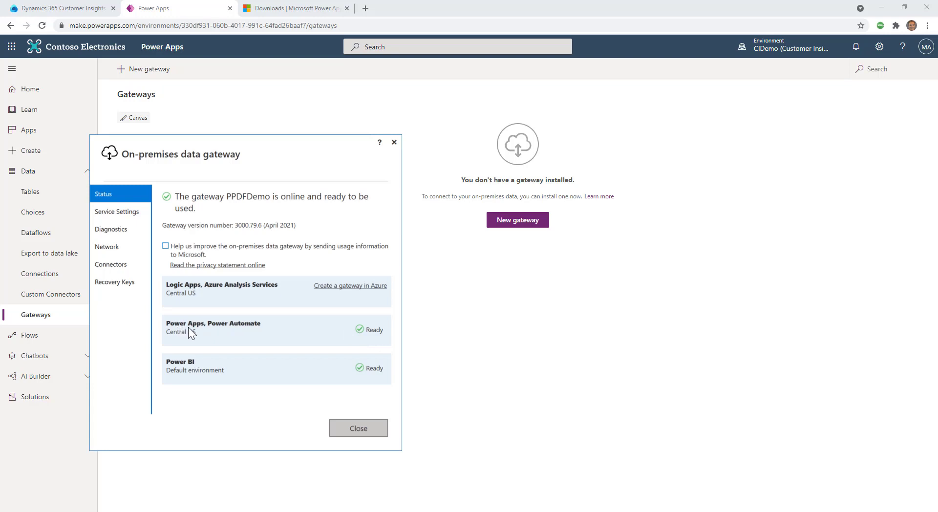
Step: Reload the Power Apps Gateways list to show PPDFDemo, then close the gateway configuration window
{"action": "left_click", "coordinate": [590, 345]}
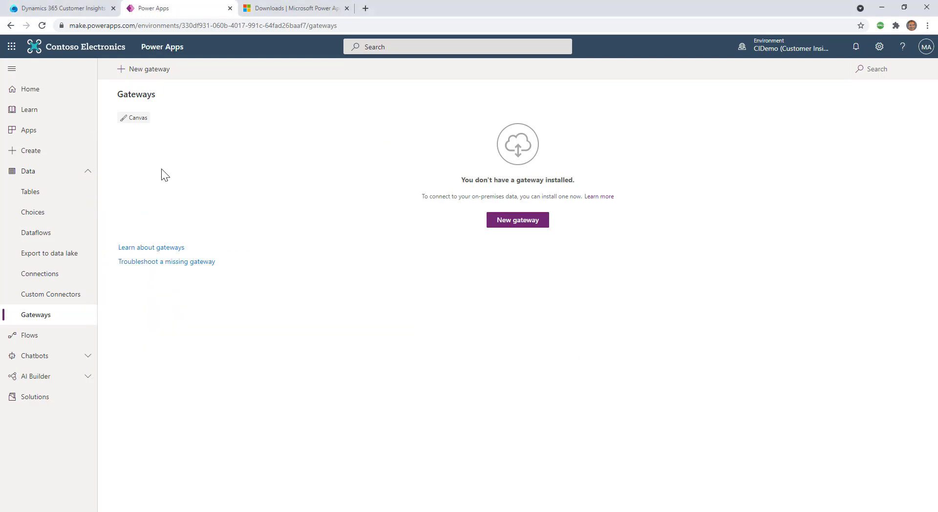
{"action": "left_click", "coordinate": [43, 25]}
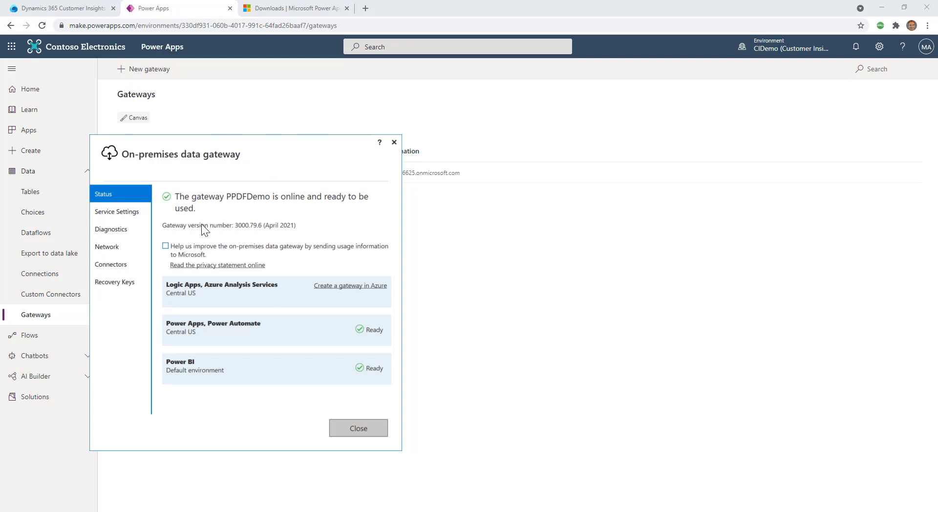
{"action": "key", "text": "alt+F4"}
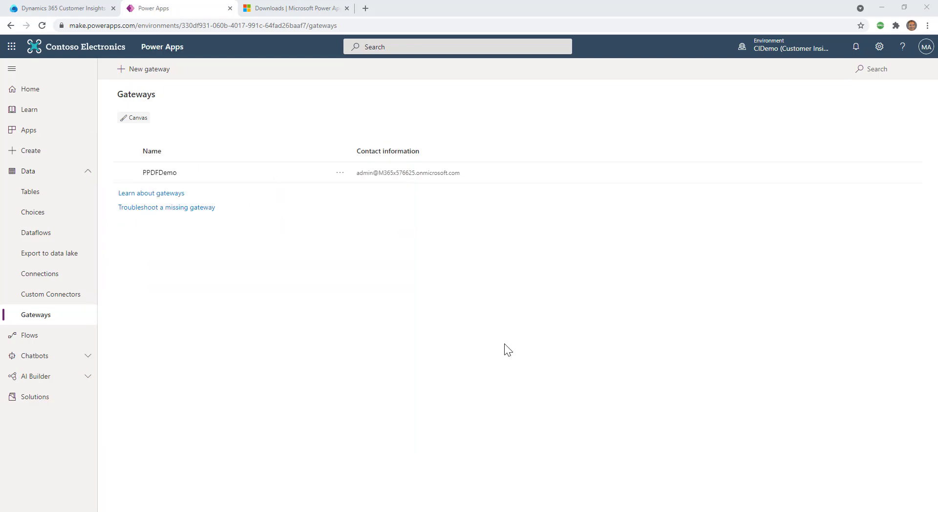
Step: Add a new Import data source named OnPremData and continue to the Power Query connectors
{"action": "left_click", "coordinate": [38, 11]}
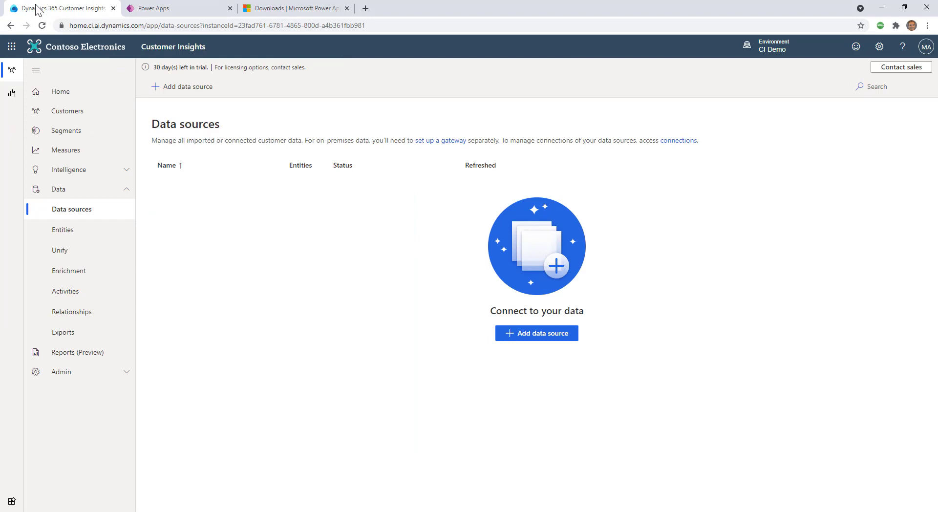
{"action": "left_click", "coordinate": [551, 336]}
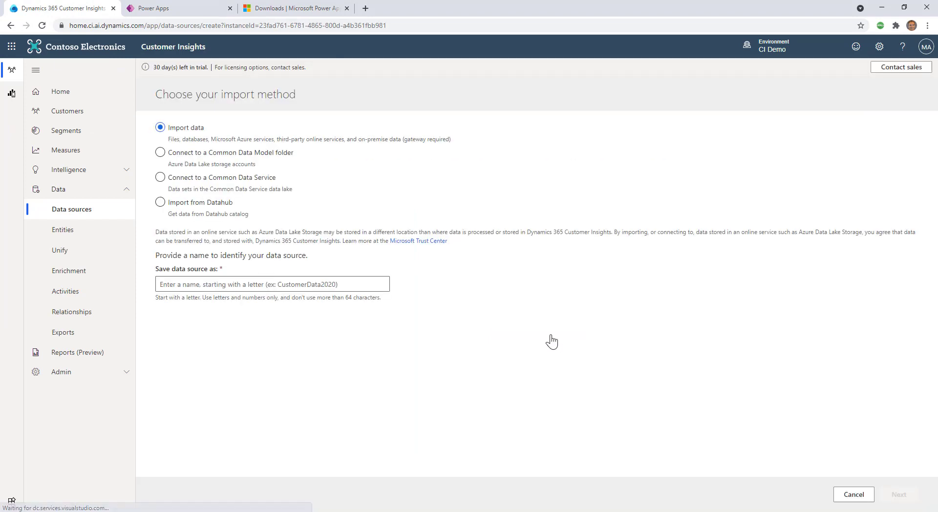
{"action": "left_click", "coordinate": [199, 286]}
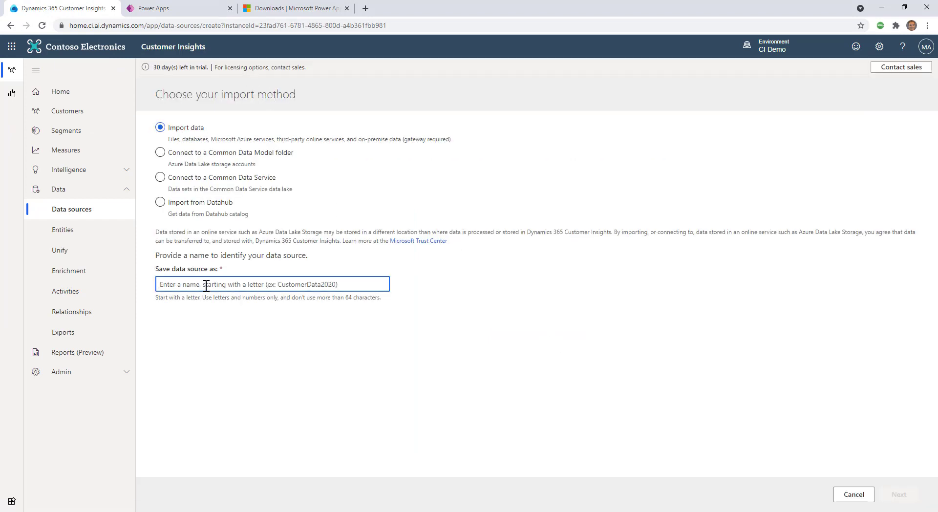
{"action": "type", "text": "OnPremD"}
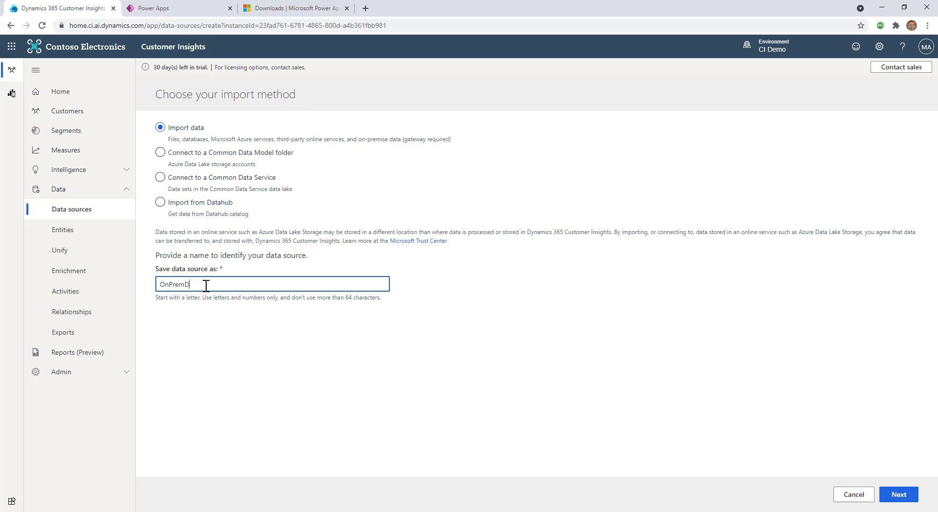
{"action": "type", "text": "aaata"}
{"action": "left_click", "coordinate": [901, 495]}
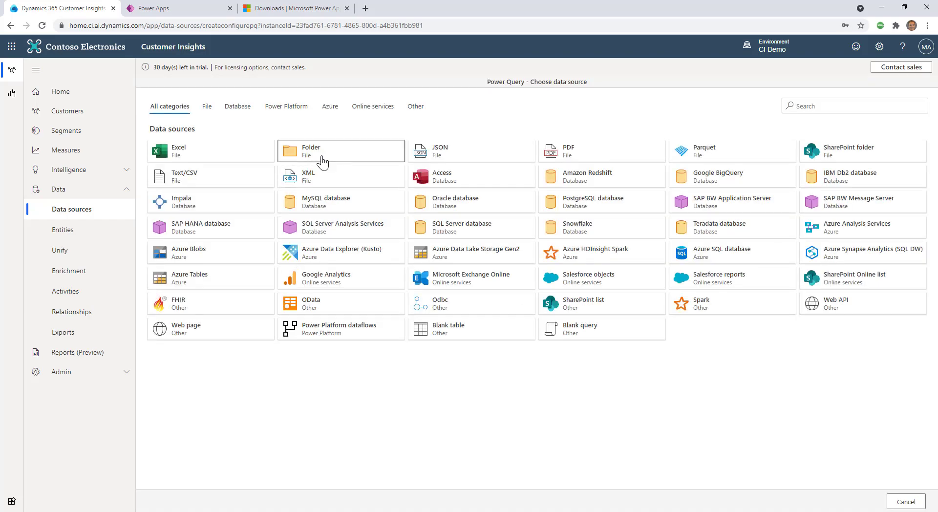
Step: Choose the Folder connector with path \\THEOASIS\GatewayShare and open its connection credentials for editing
{"action": "left_click", "coordinate": [321, 156]}
{"action": "left_click", "coordinate": [325, 128]}
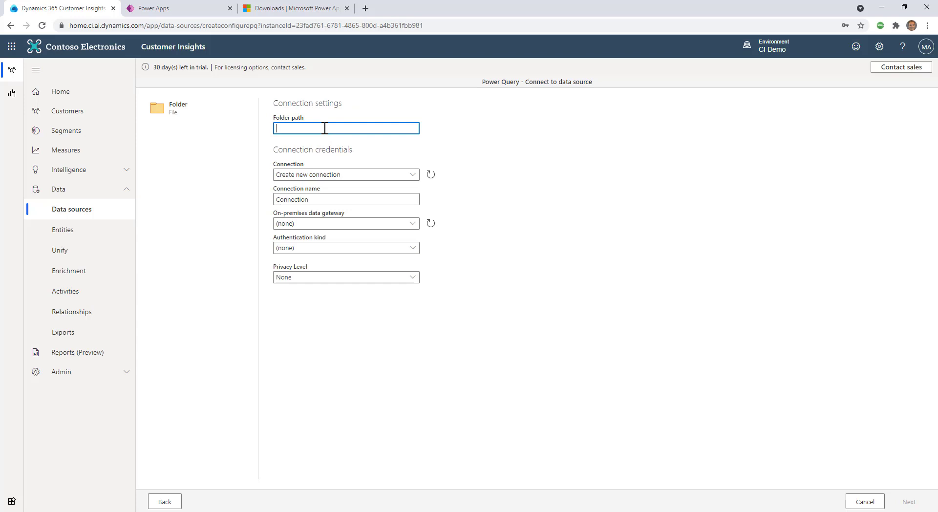
{"action": "type", "text": "\\\\THEOASIS\\Ga"}
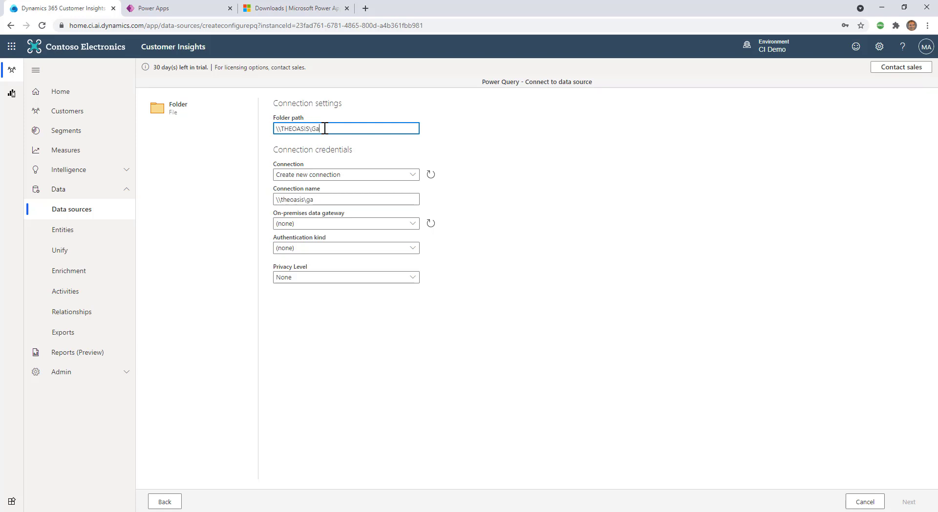
{"action": "type", "text": "te"}
{"action": "key", "text": "BackSpace"}
{"action": "key", "text": "BackSpace"}
{"action": "key", "text": "BackSpace"}
{"action": "type", "text": "atewayShare"}
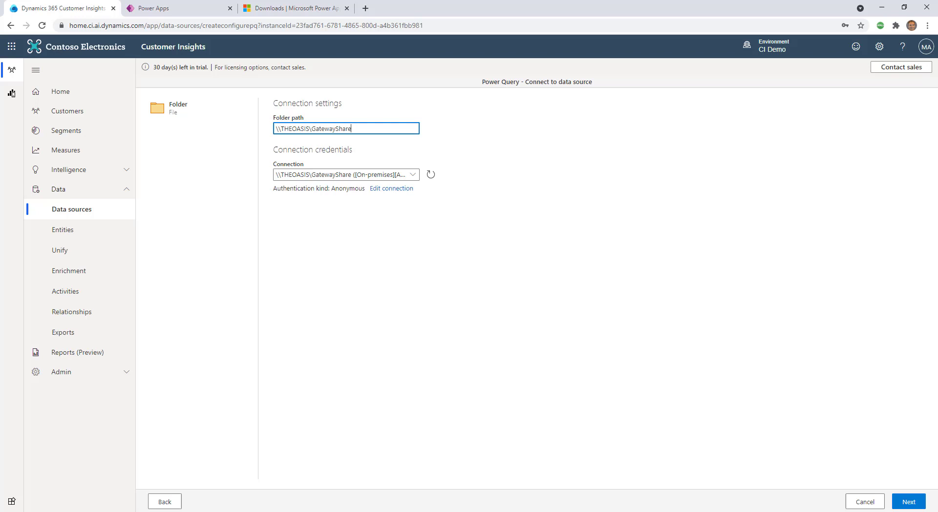
{"action": "key", "text": "alt+Tab"}
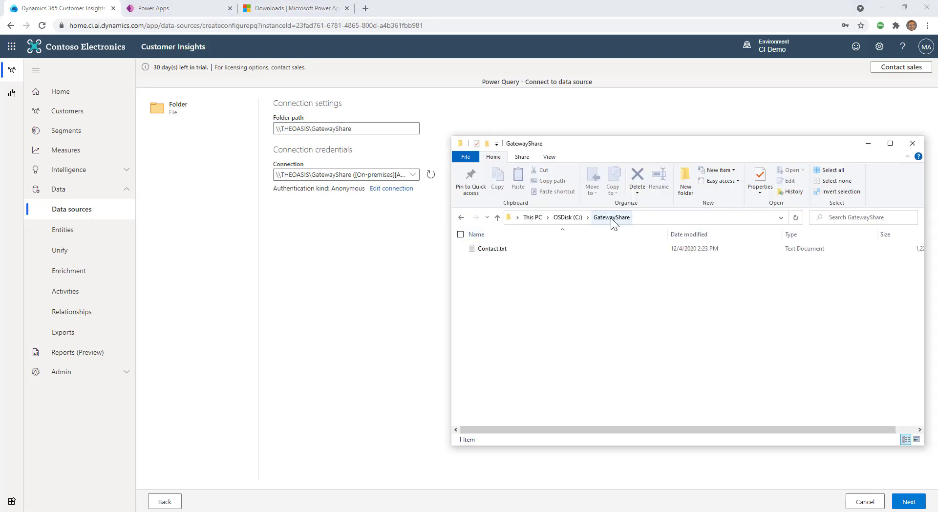
{"action": "left_click", "coordinate": [360, 310]}
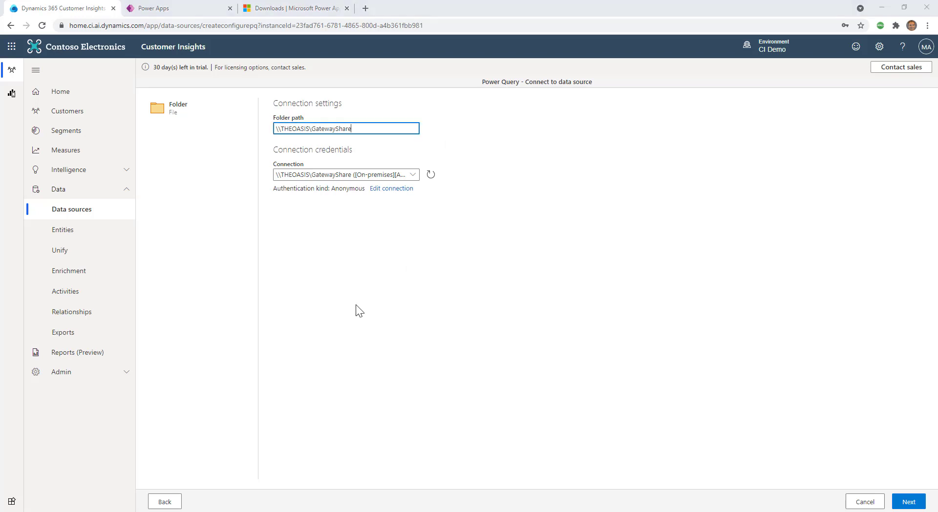
{"action": "left_click", "coordinate": [401, 188]}
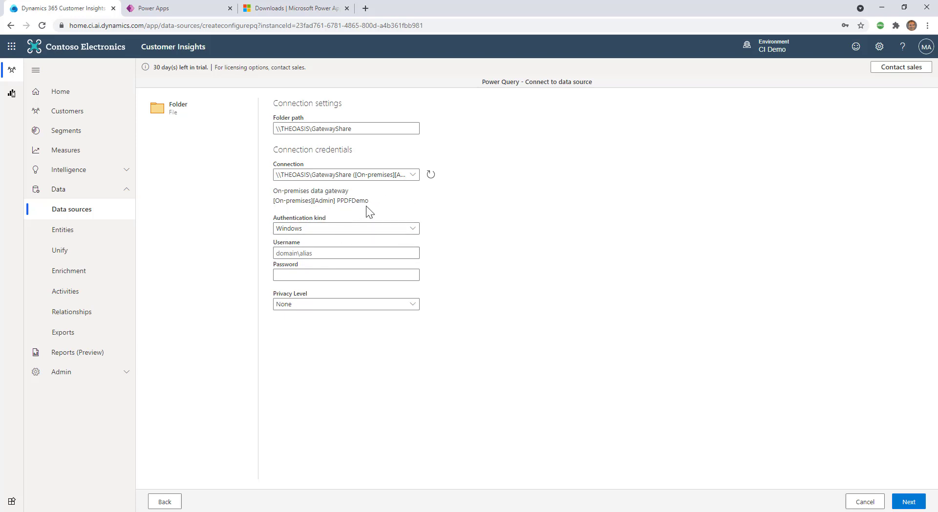
Step: Enter the Windows domain username and password for the share and continue to the folder preview
{"action": "left_click", "coordinate": [354, 254]}
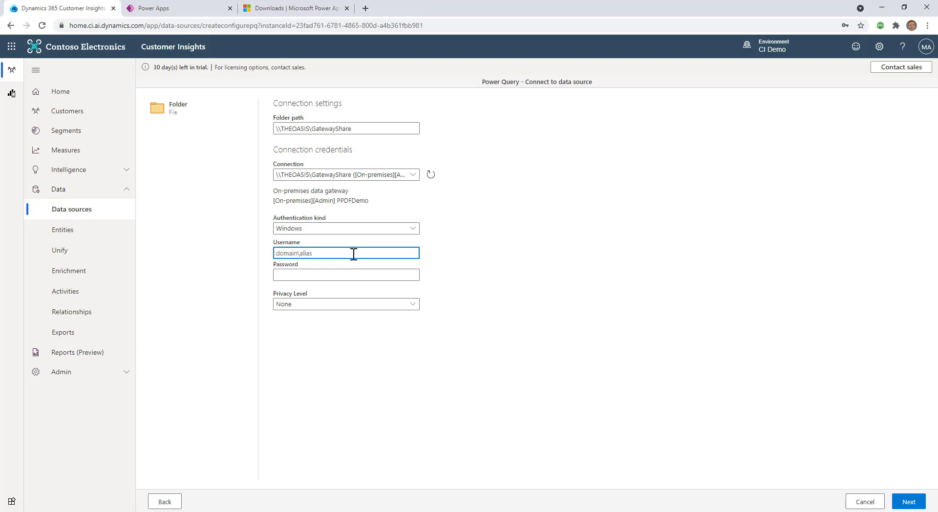
{"action": "key", "text": "Tab"}
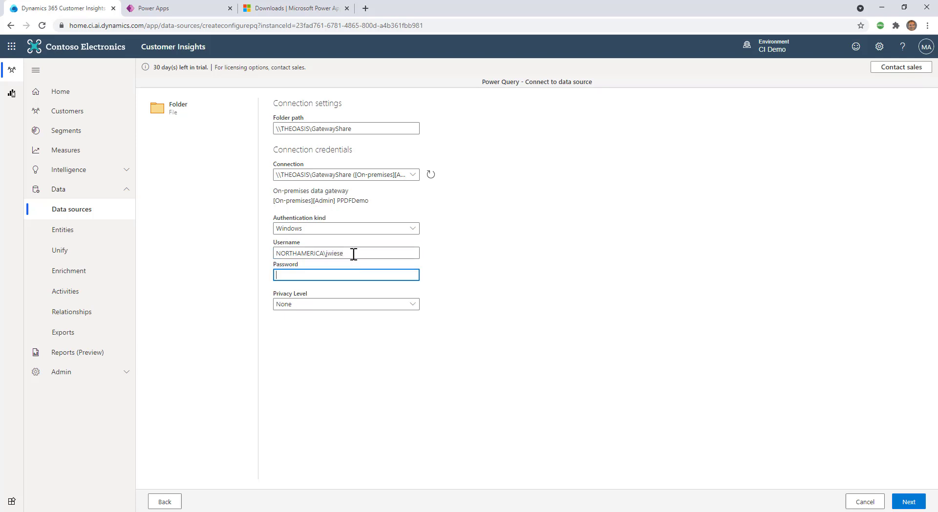
{"action": "type", "text": "••••••••••••••"}
{"action": "left_click", "coordinate": [907, 502]}
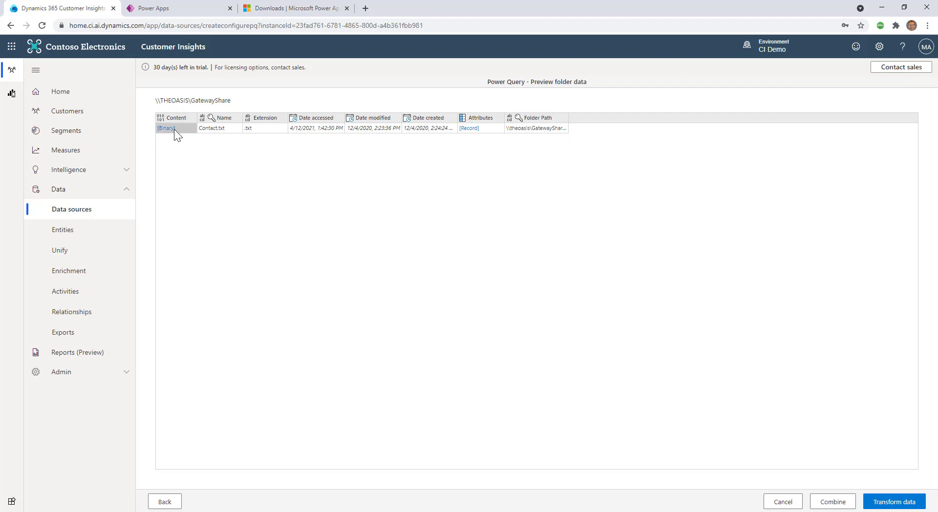
Step: Open the GatewayShare query in Power Query and load Contact.txt's Binary content as a table
{"action": "left_click", "coordinate": [897, 503]}
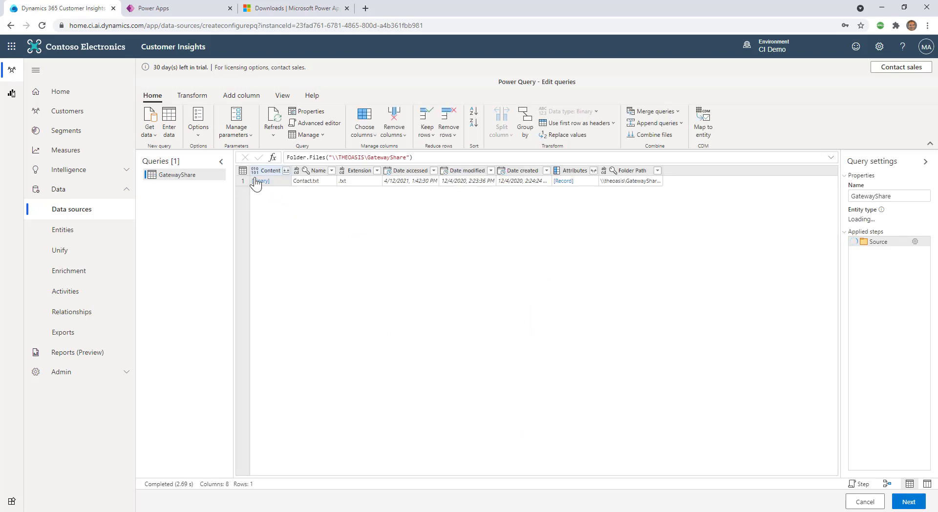
{"action": "left_click", "coordinate": [255, 180]}
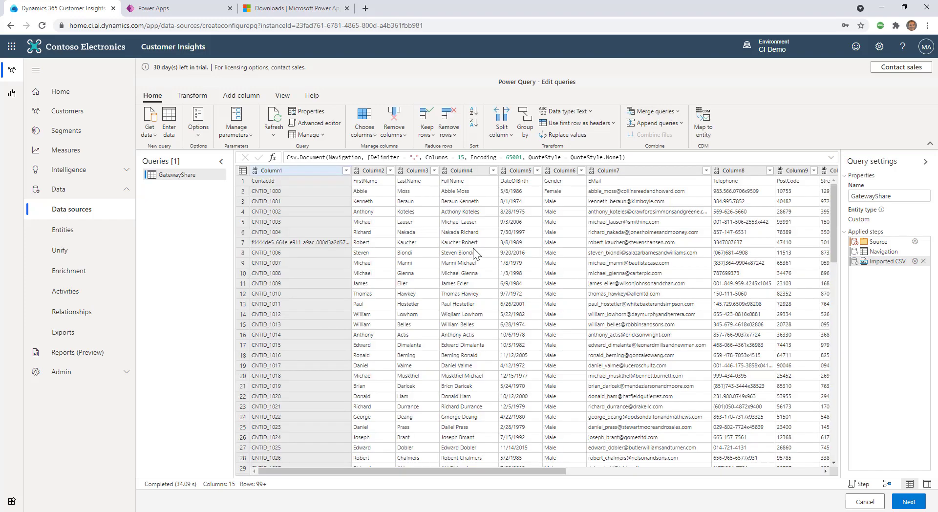
Step: Promote the first row to column headers and rename the query to 'Contacts'
{"action": "left_click", "coordinate": [562, 123]}
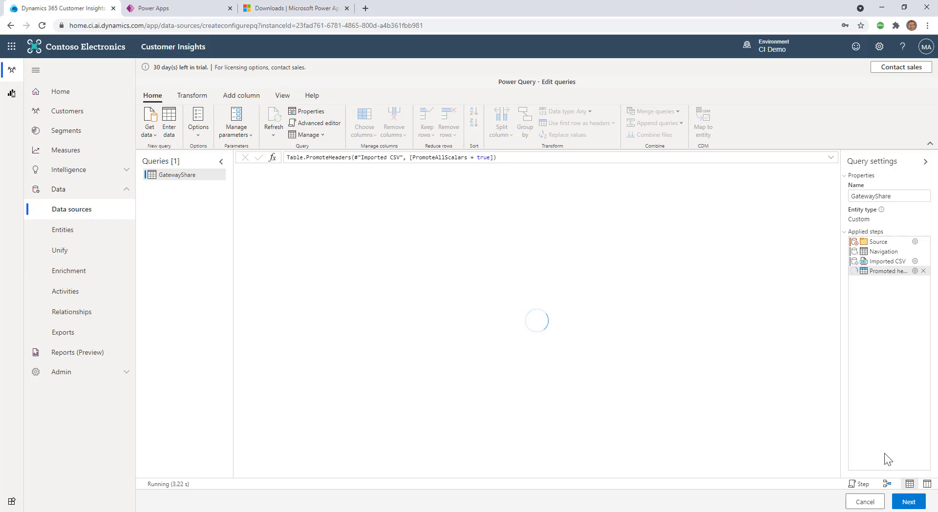
{"action": "double_click", "coordinate": [873, 195]}
{"action": "type", "text": "Contacts"}
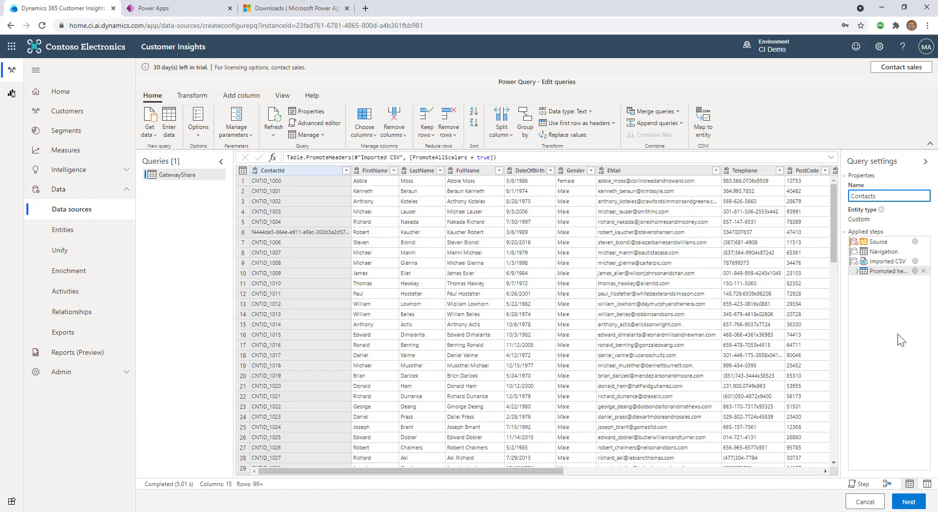
{"action": "left_click", "coordinate": [904, 501]}
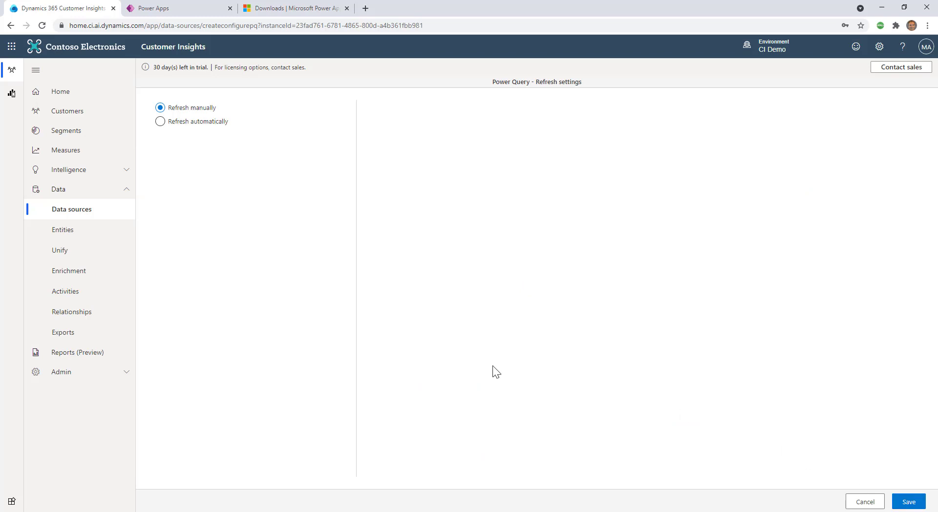
Step: Save the Contacts data source with the Refresh manually setting
{"action": "left_click", "coordinate": [908, 503]}
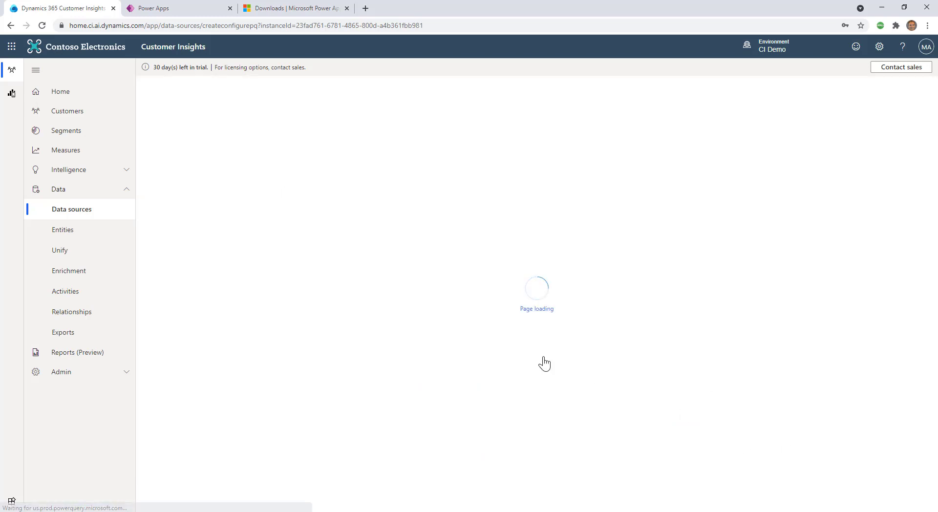